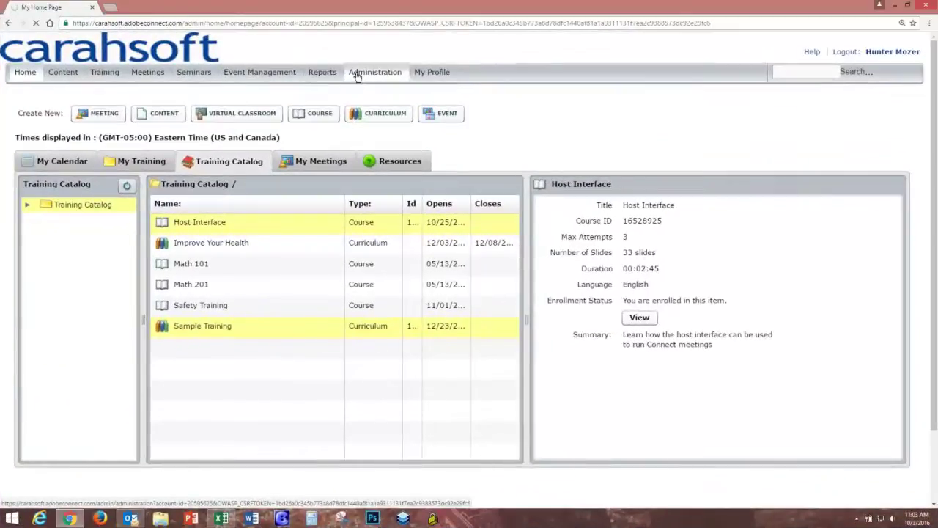
Go to Administration > Users and Groups and open the Import page for CSV upload.
left_click(357, 76)
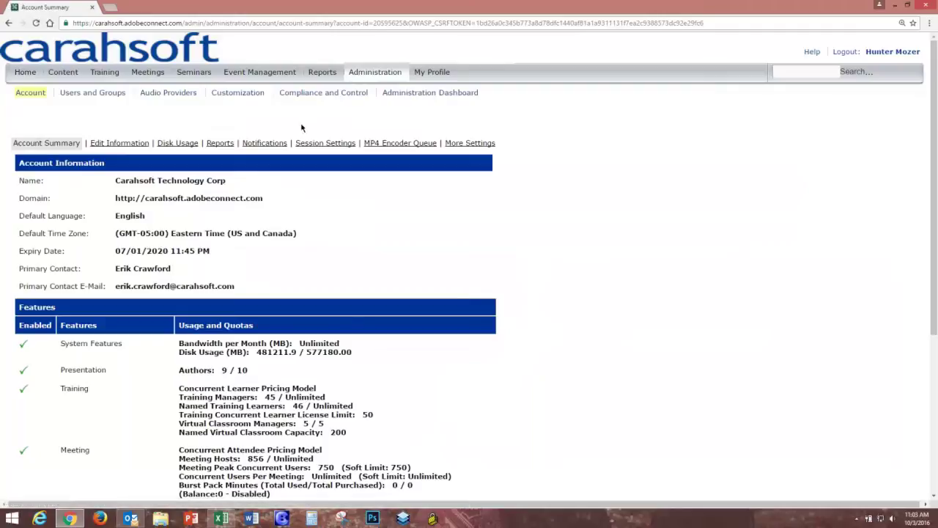
left_click(110, 100)
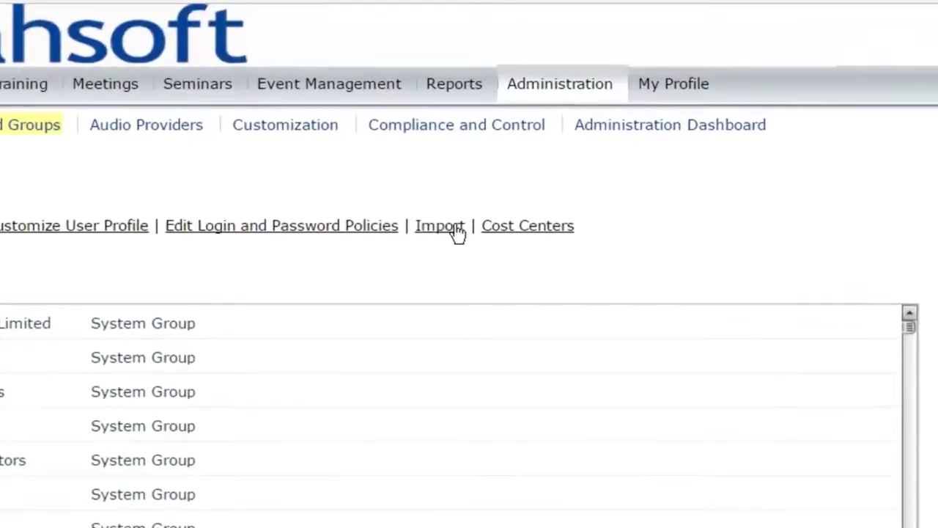
left_click_drag(471, 229, 412, 227)
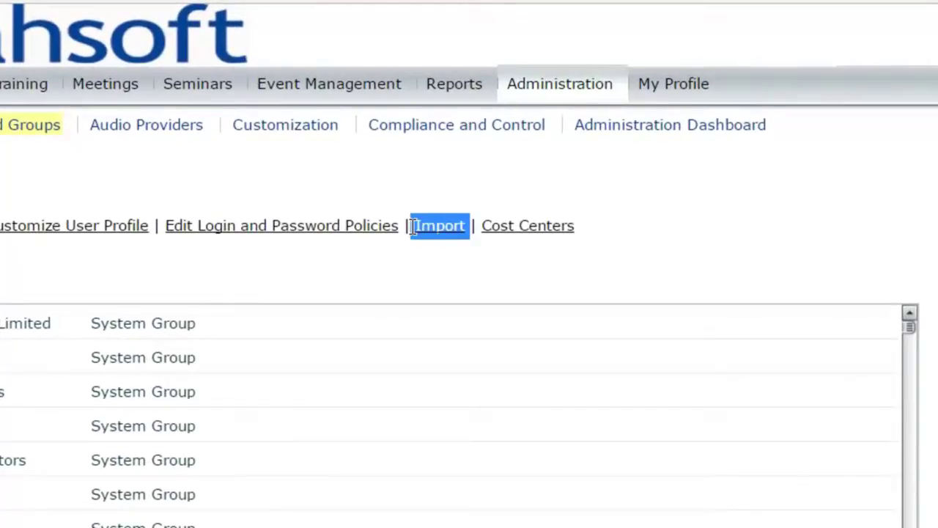
left_click(425, 227)
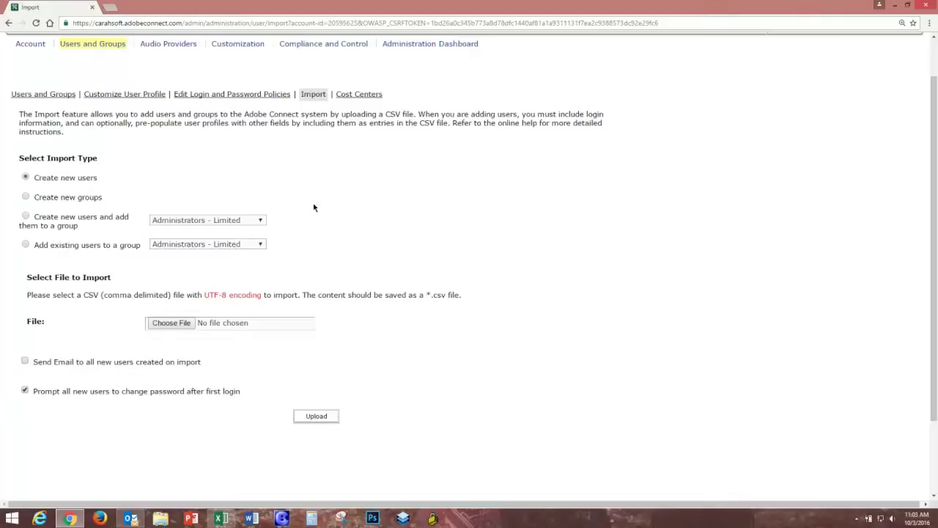
Switch to the Connect Import Format workbook in Excel and review its name, login, email and password columns.
left_click(221, 519)
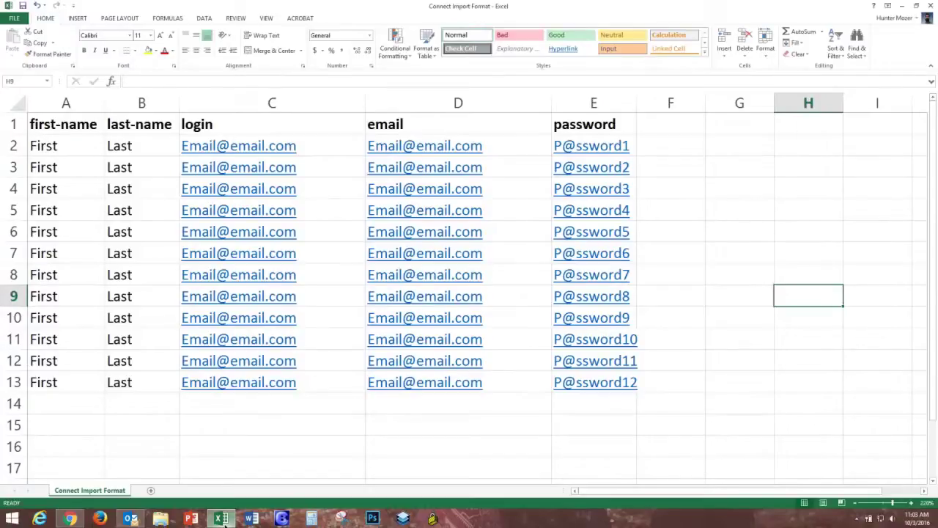
left_click(66, 103)
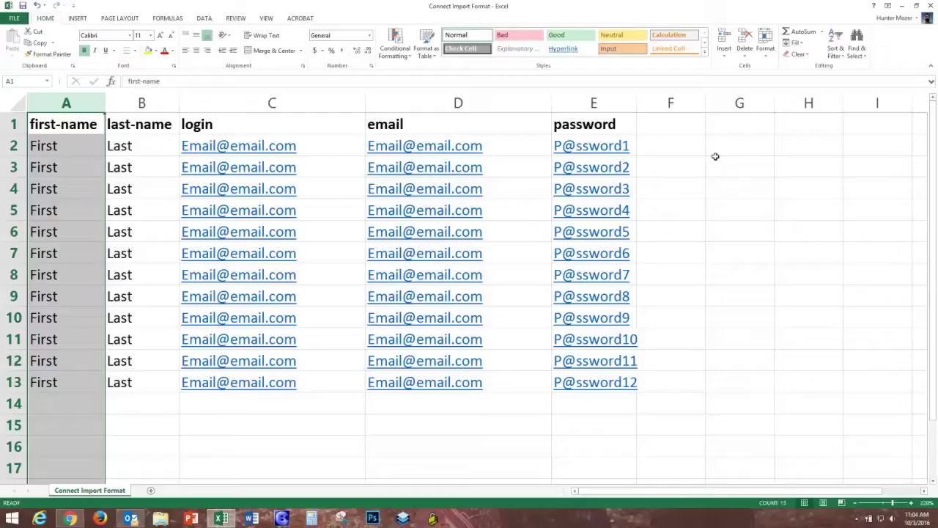
left_click(345, 443)
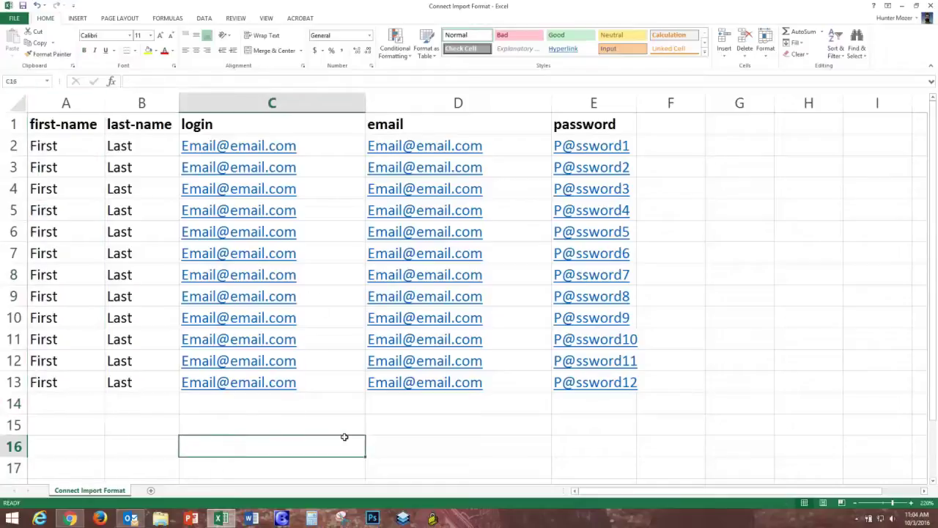
Save the workbook as CSV (Comma delimited) named 'Connect Import Format Training', keeping the CSV format.
left_click(15, 19)
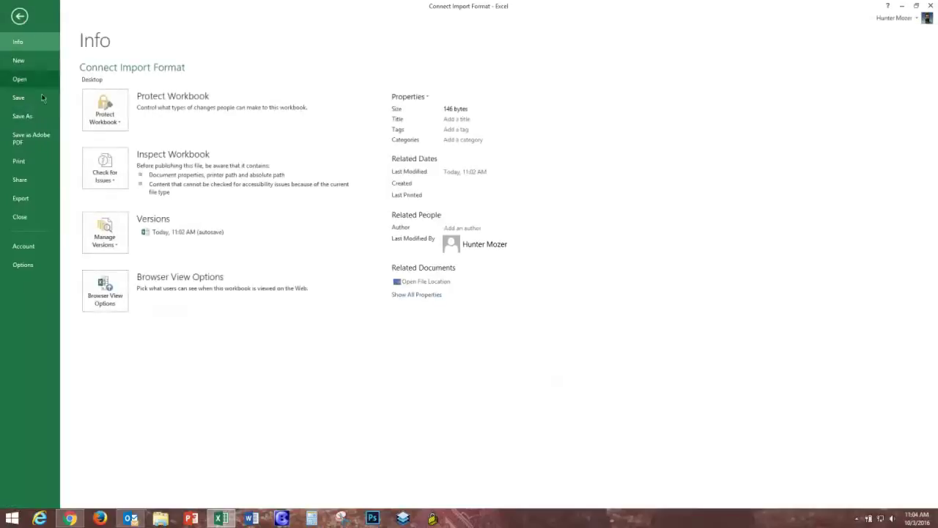
left_click(24, 119)
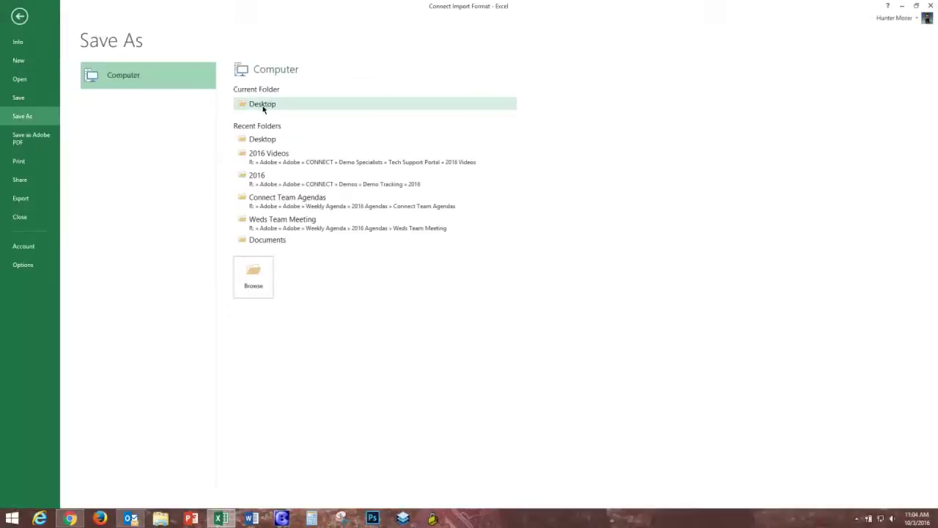
left_click(253, 279)
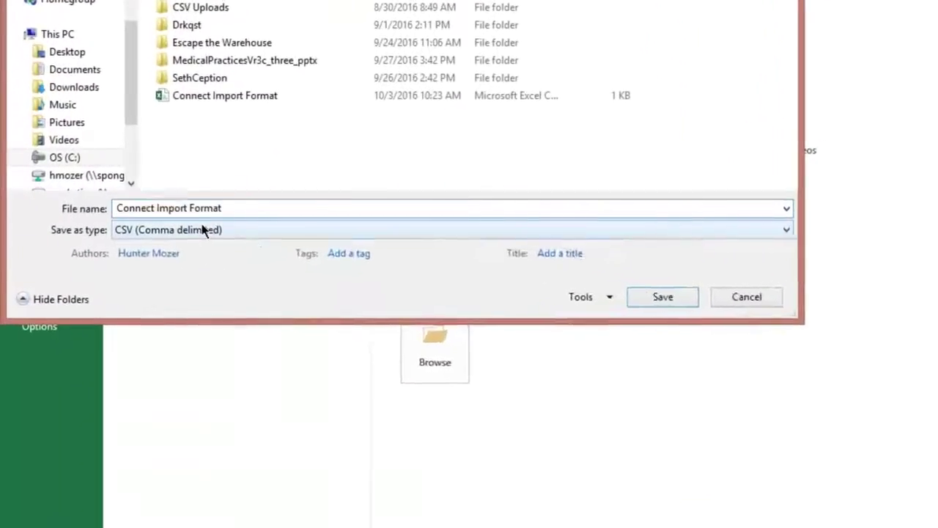
left_click(217, 229)
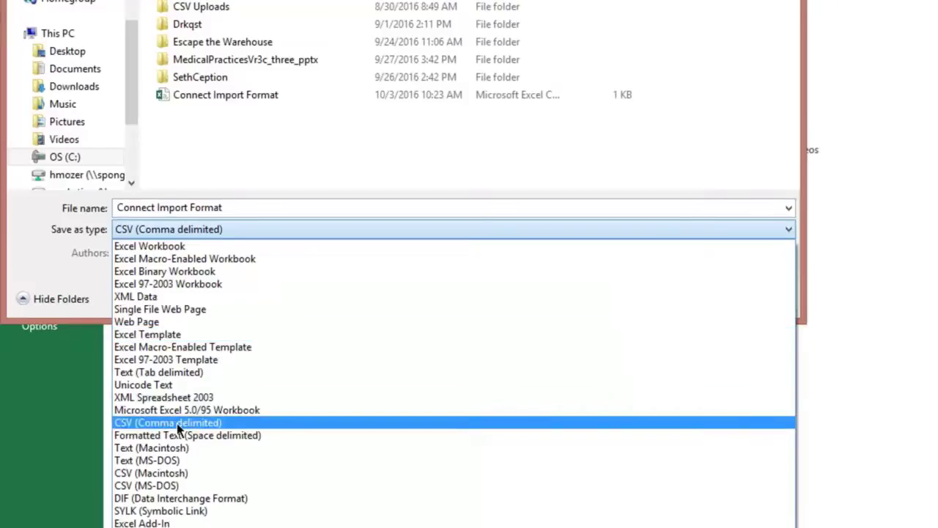
left_click(177, 424)
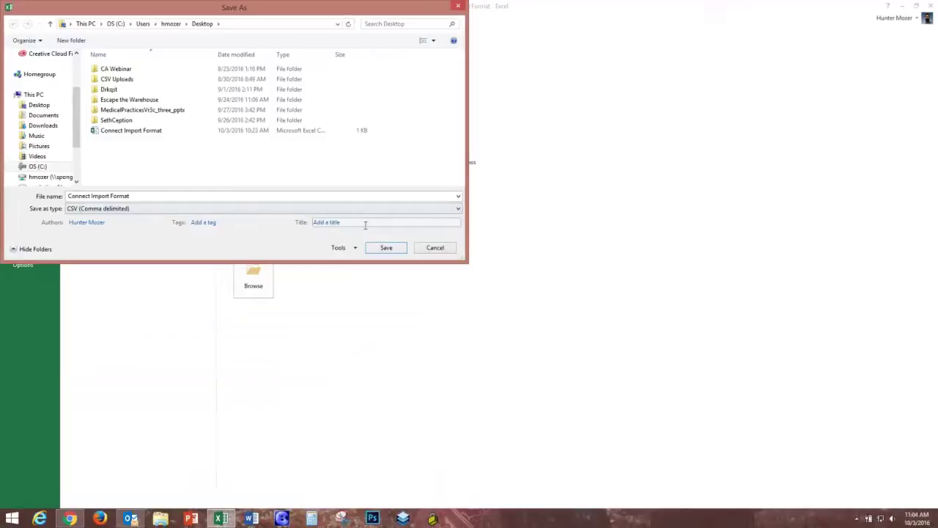
left_click(146, 197)
left_click(147, 198)
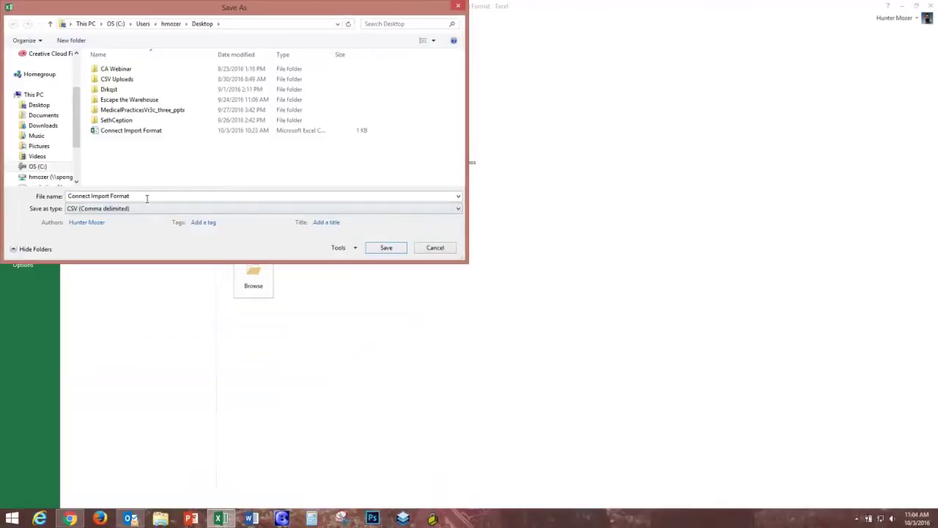
type("Training")
left_click(390, 248)
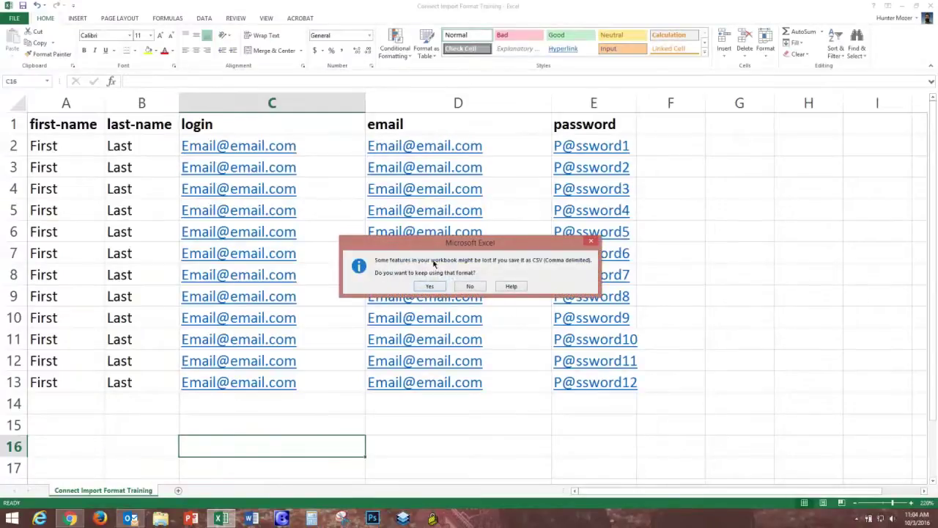
left_click(431, 287)
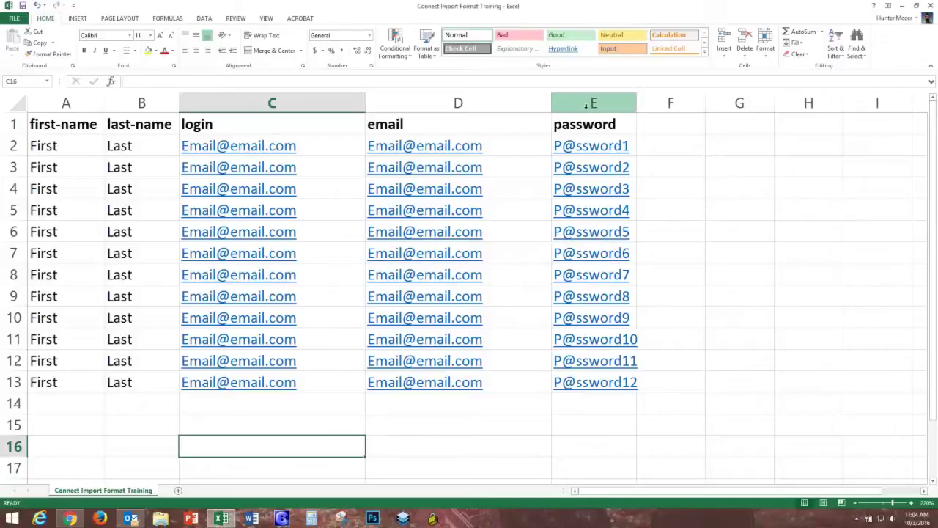
Back in Connect, choose 'Create new users and add them to a group' with Meeting Hosts selected.
left_click(70, 519)
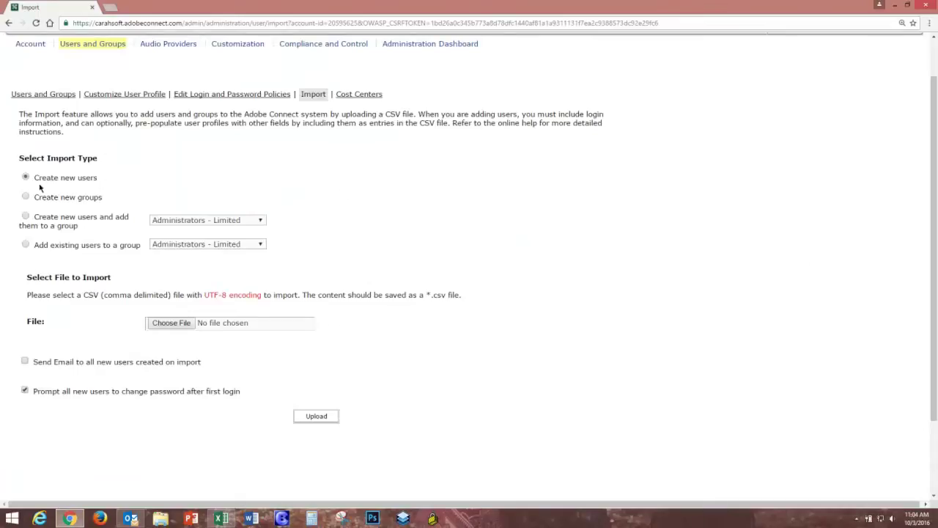
left_click_drag(97, 178, 33, 177)
left_click_drag(106, 199, 37, 198)
left_click_drag(35, 196, 32, 196)
left_click(27, 217)
left_click(254, 220)
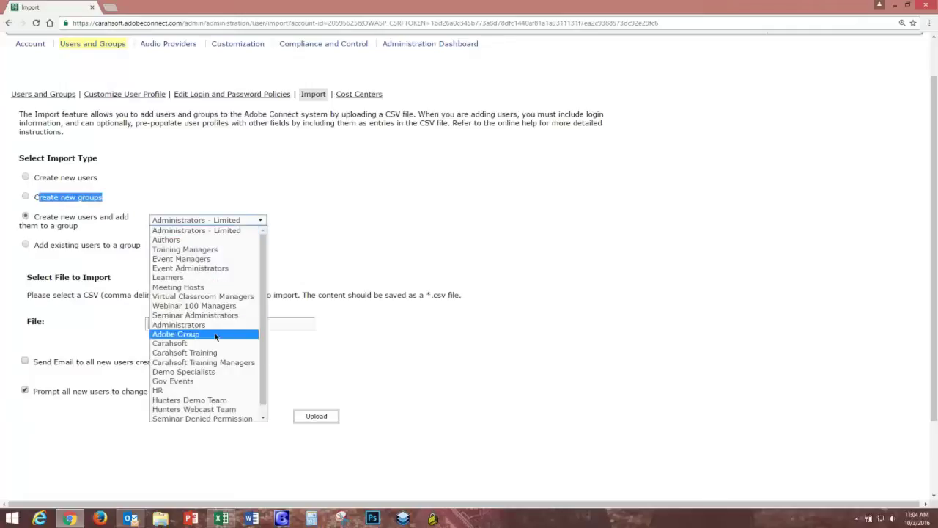
left_click(215, 288)
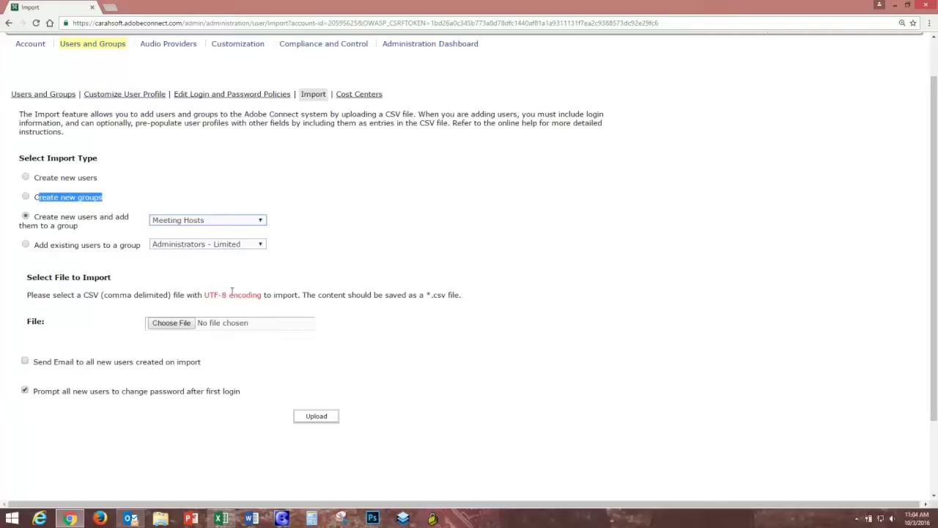
Select the Connect Import Format Training CSV as the file to import.
left_click(179, 323)
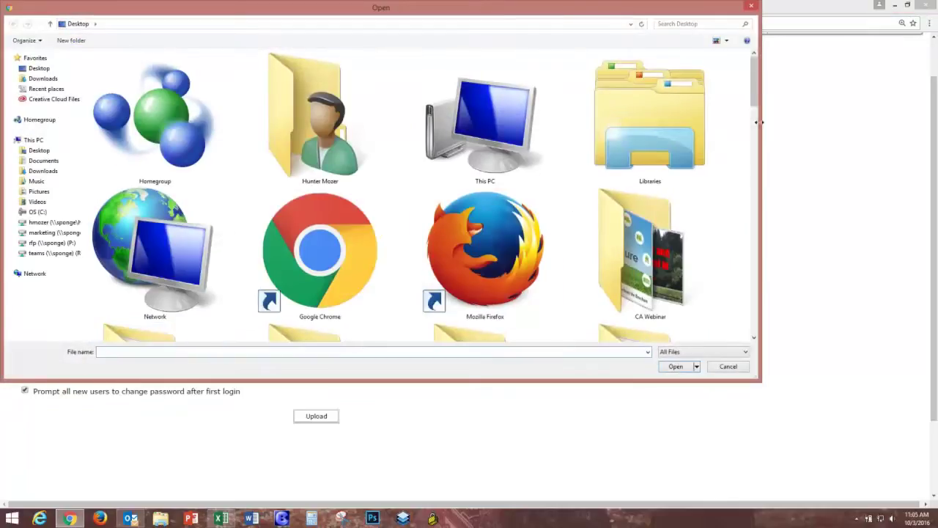
left_click_drag(755, 93, 753, 245)
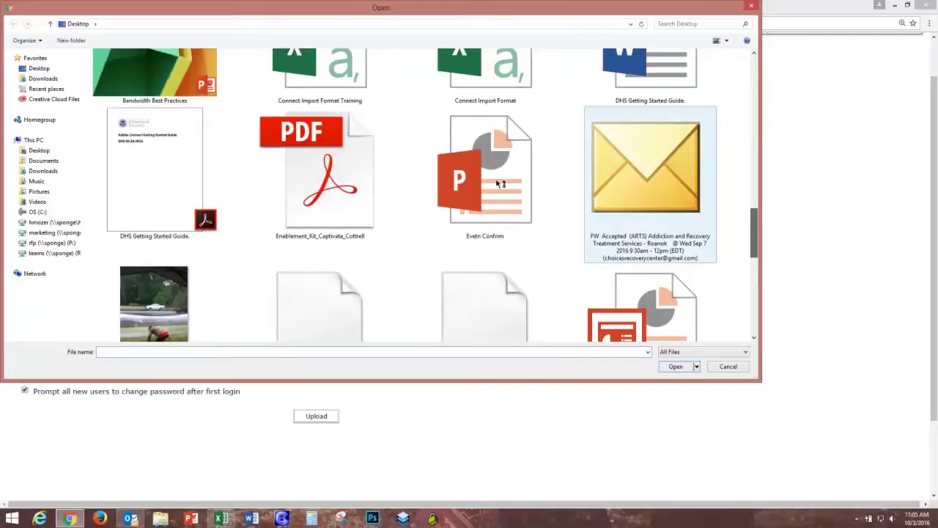
left_click(319, 80)
left_click(676, 367)
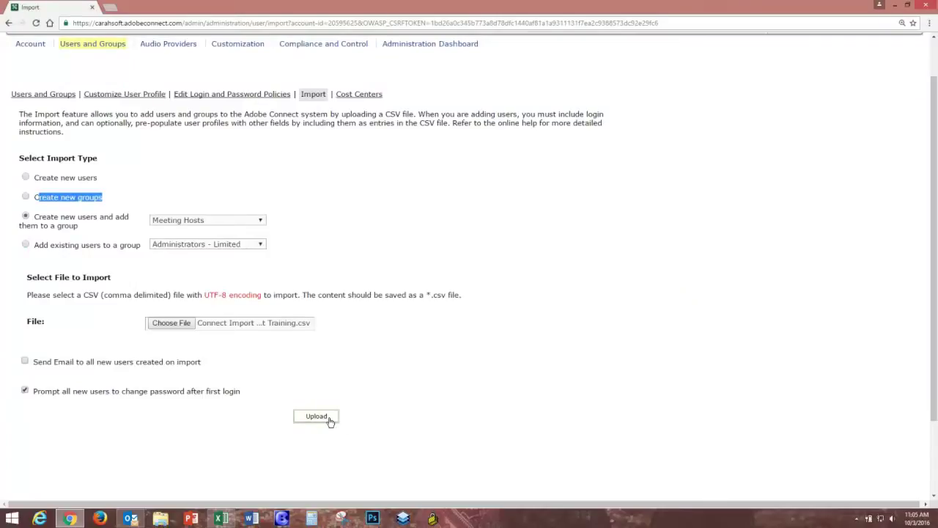
left_click(34, 363)
left_click_drag(35, 362, 204, 361)
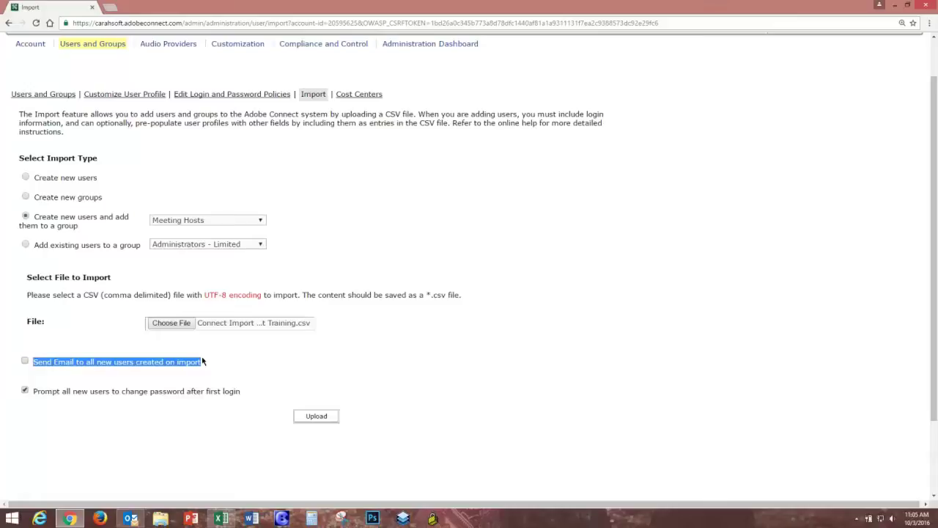
left_click_drag(34, 390, 239, 396)
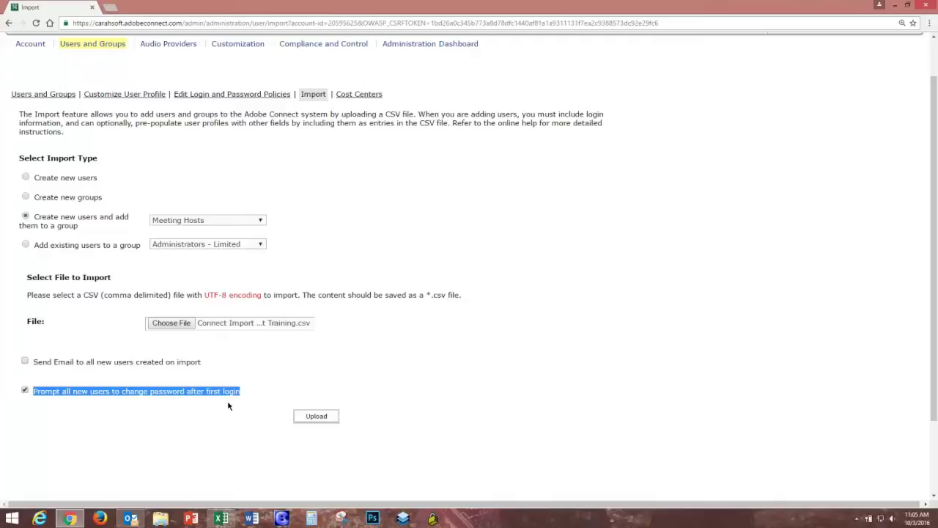